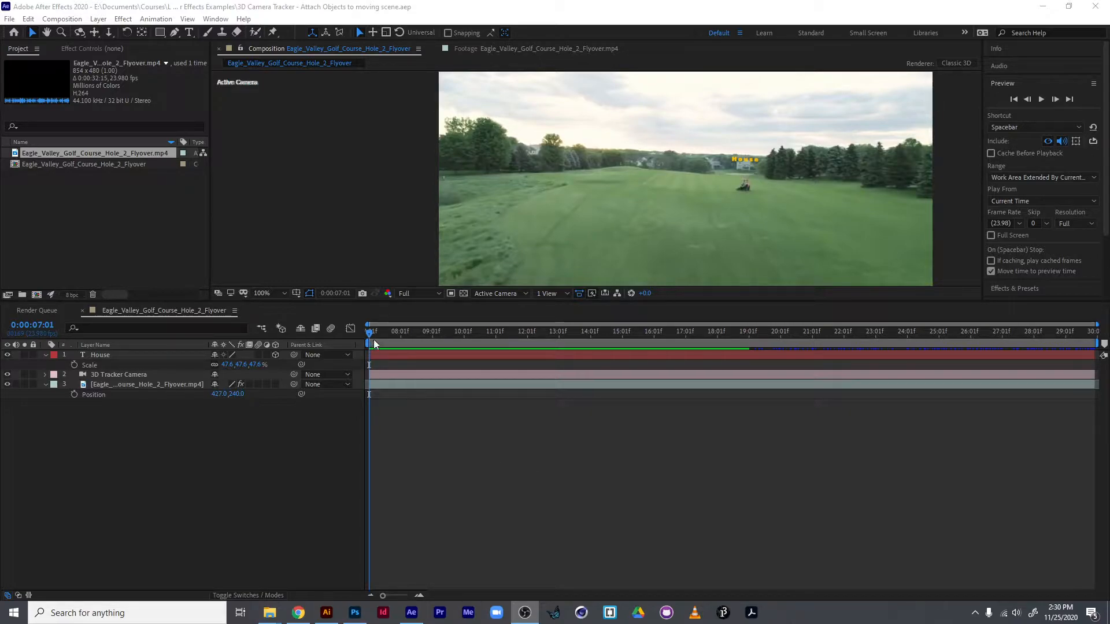
- Delete all layers from the flyover composition and remove the Eagle_Valley_Golf_Course_Hole_2_Flyover.mp4 footage from the project
drag(374, 330, 363, 434)
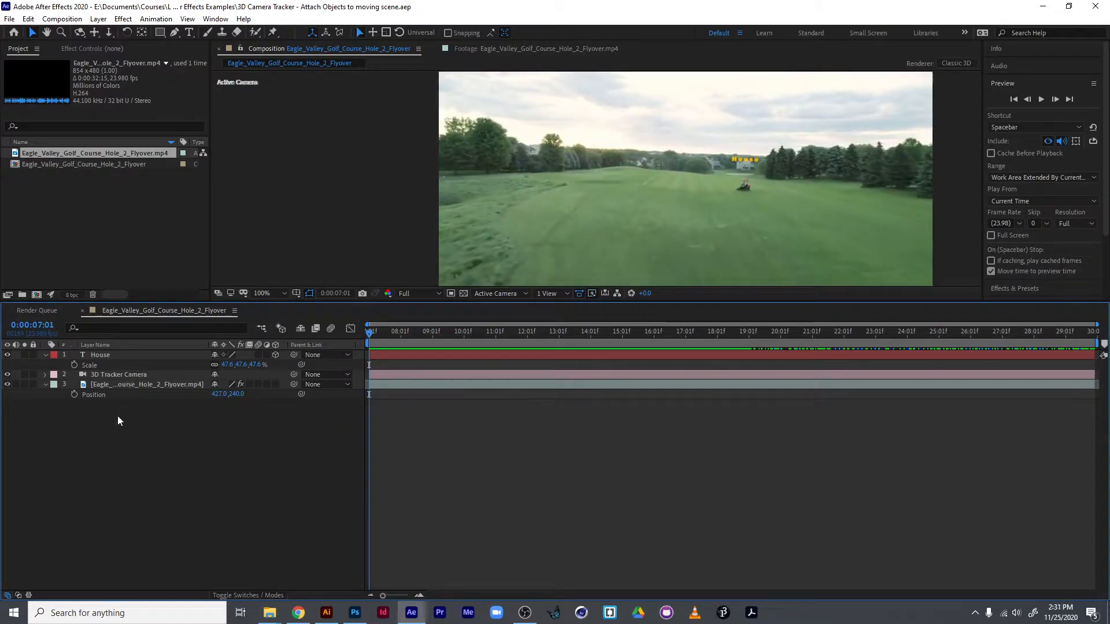
drag(135, 420, 46, 348)
key(Delete)
click(81, 239)
click(74, 166)
click(75, 154)
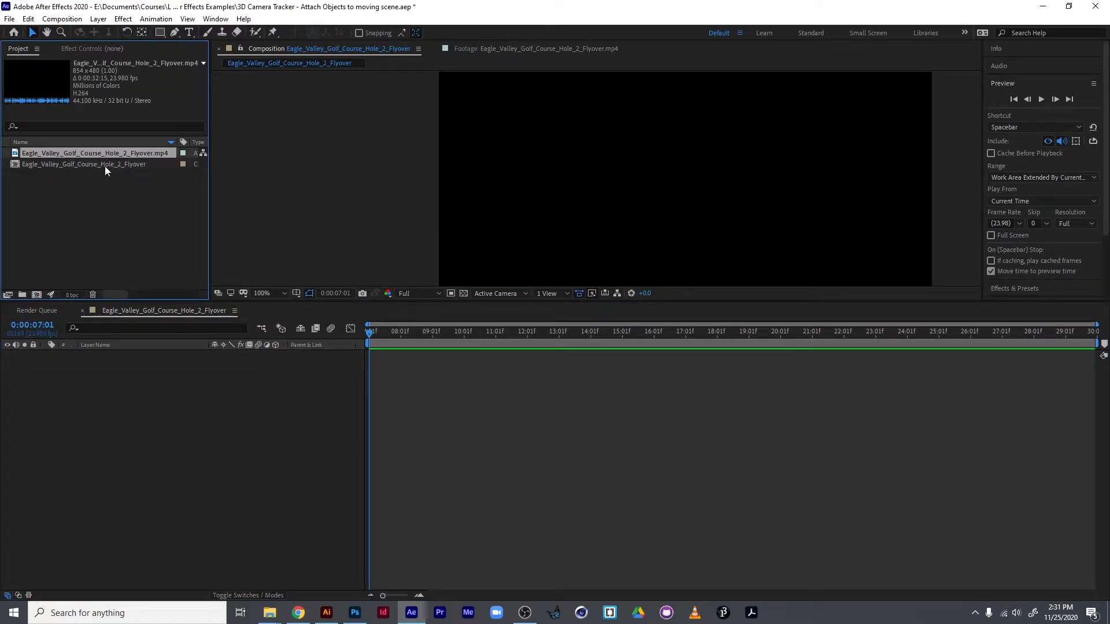
key(Delete)
- Save the project as a new file named "3D Camera Tracker - Attach Objects to moving scene_a"
key(ctrl+shift+s)
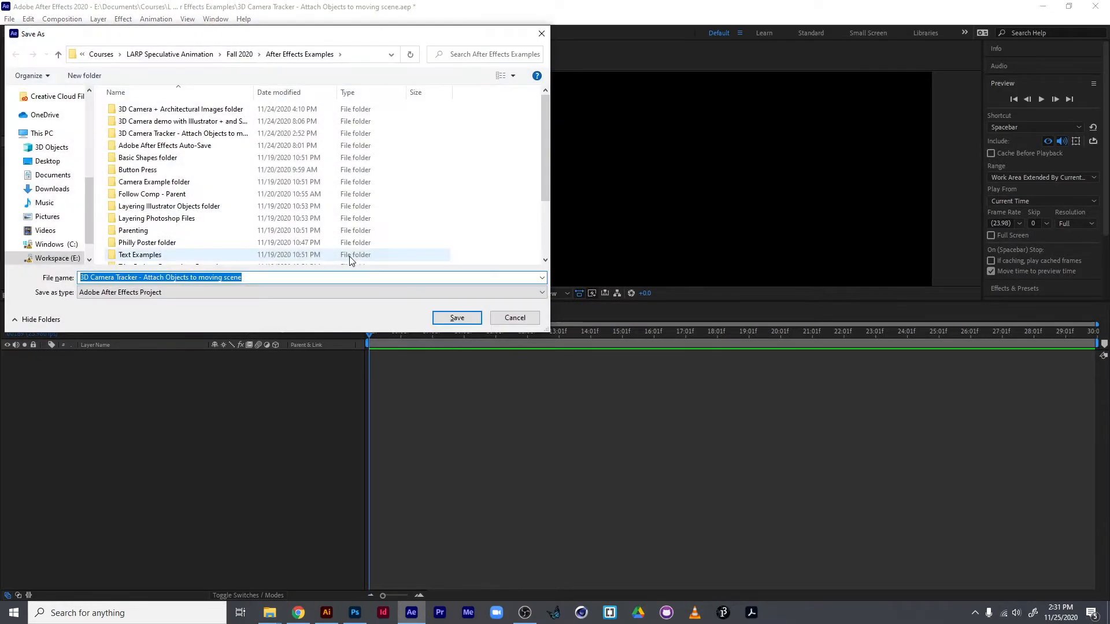
key(End)
text(_a)
key(Return)
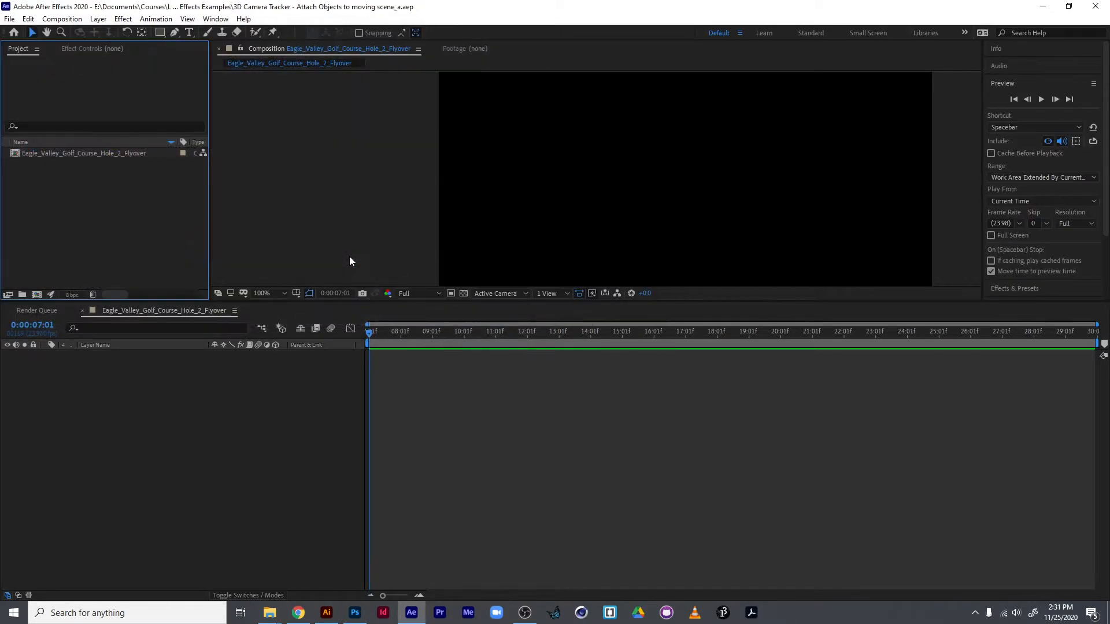
- Delete the remaining flyover composition and import the Eagle_Valley_Golf_Course_Hole_2_Flyover video from the Fall 2020 Tutorials folder
click(82, 155)
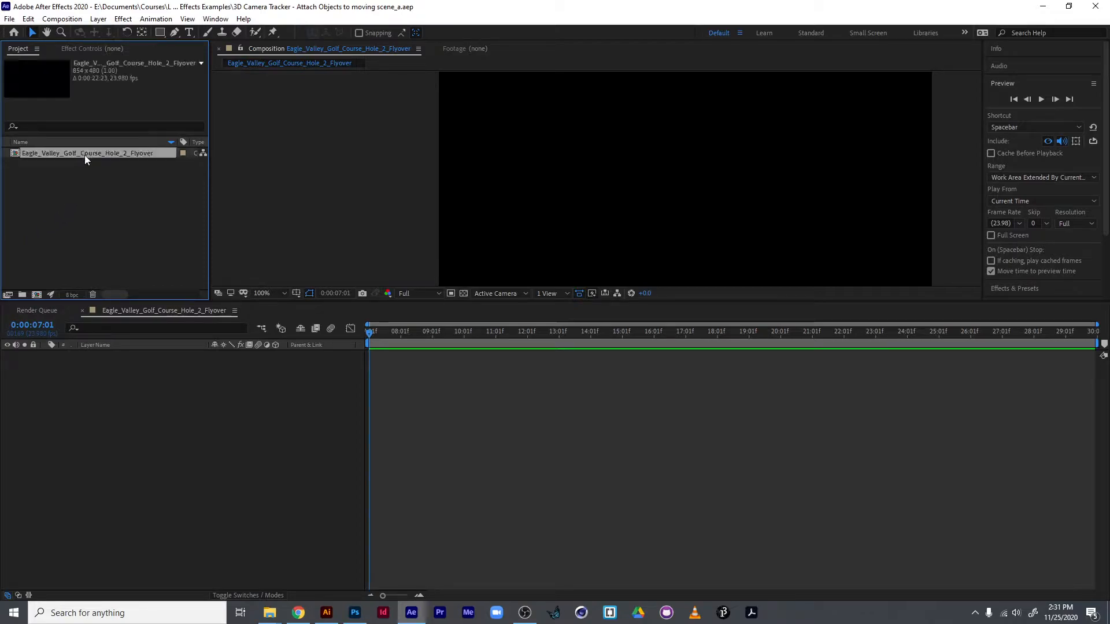
key(Delete)
double_click(75, 179)
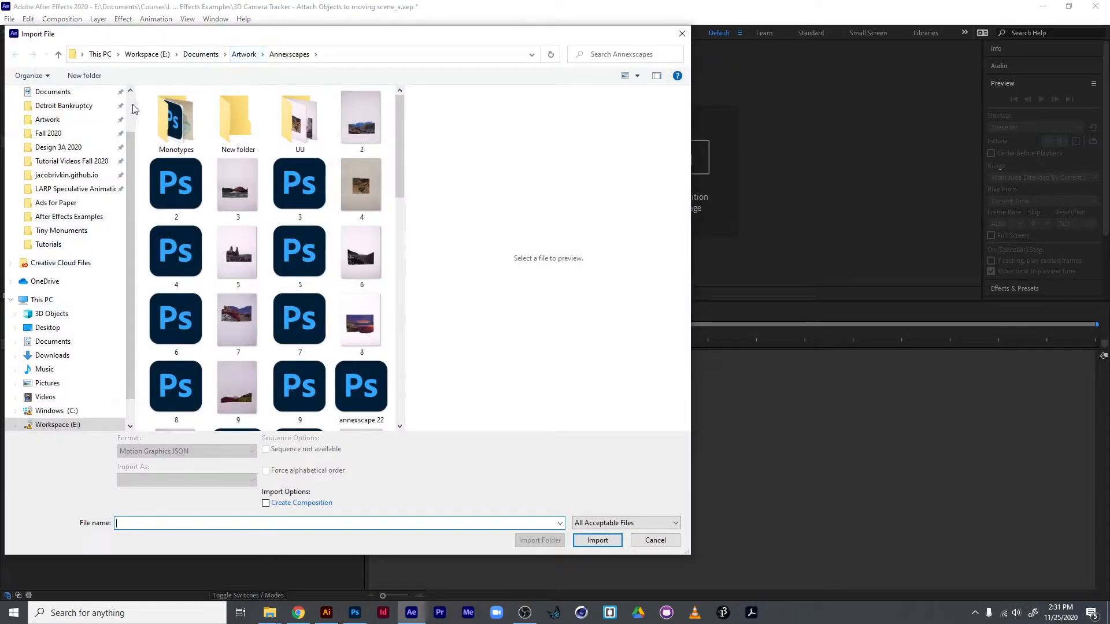
click(83, 163)
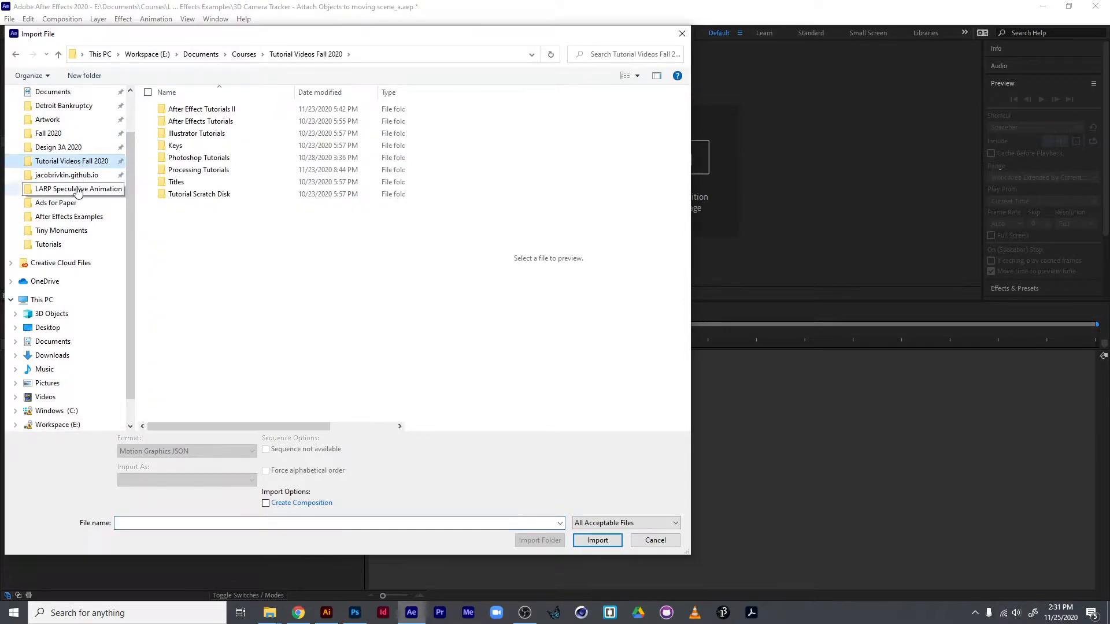
click(83, 189)
double_click(189, 111)
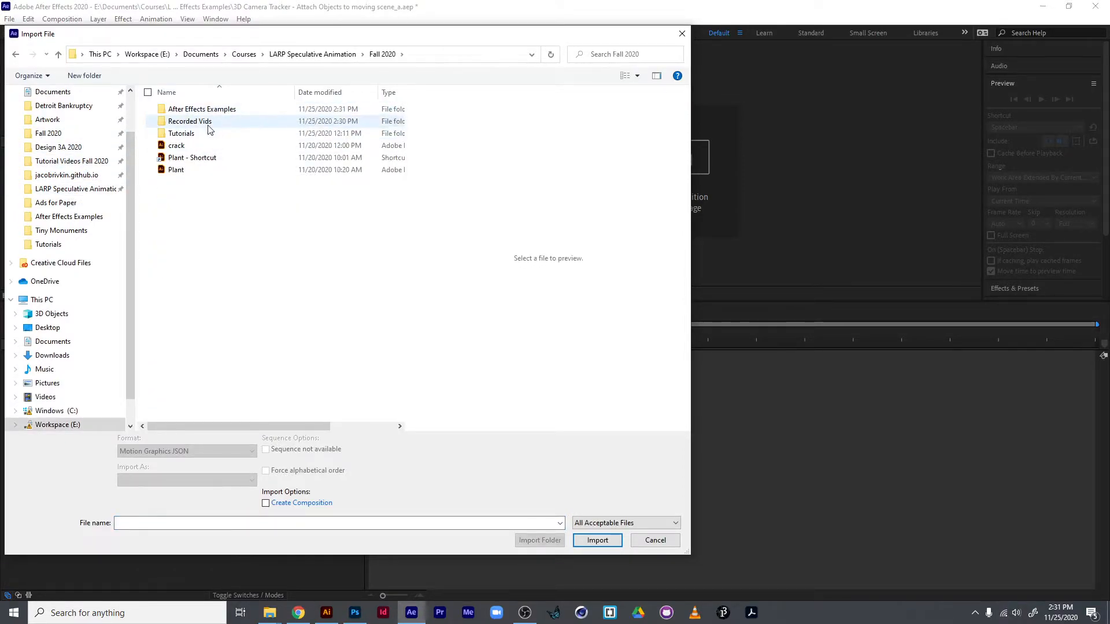
double_click(197, 133)
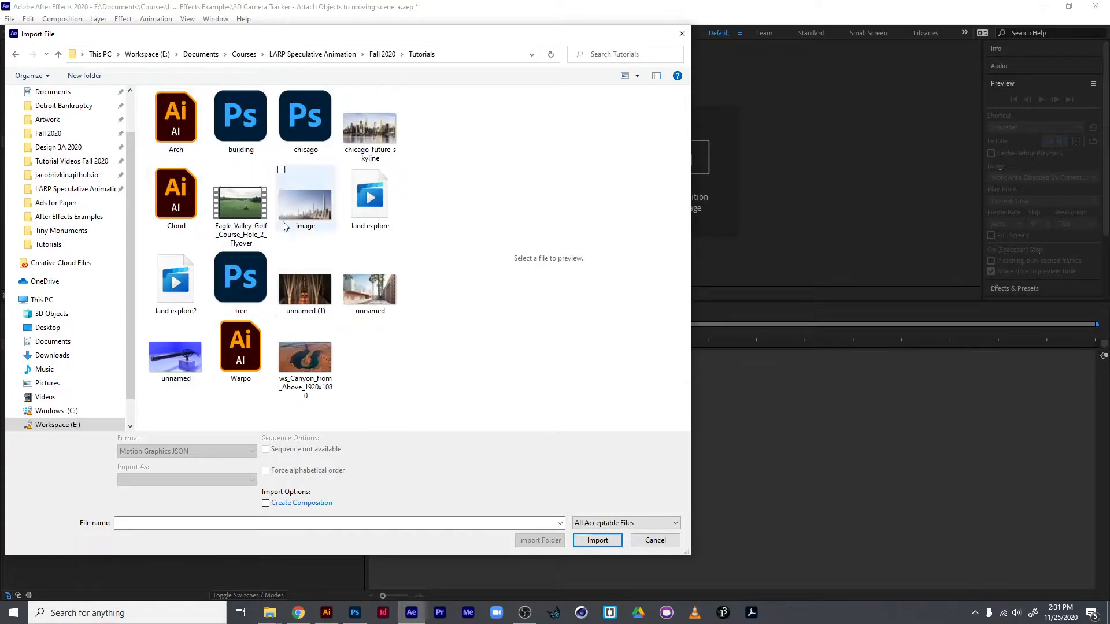
double_click(269, 244)
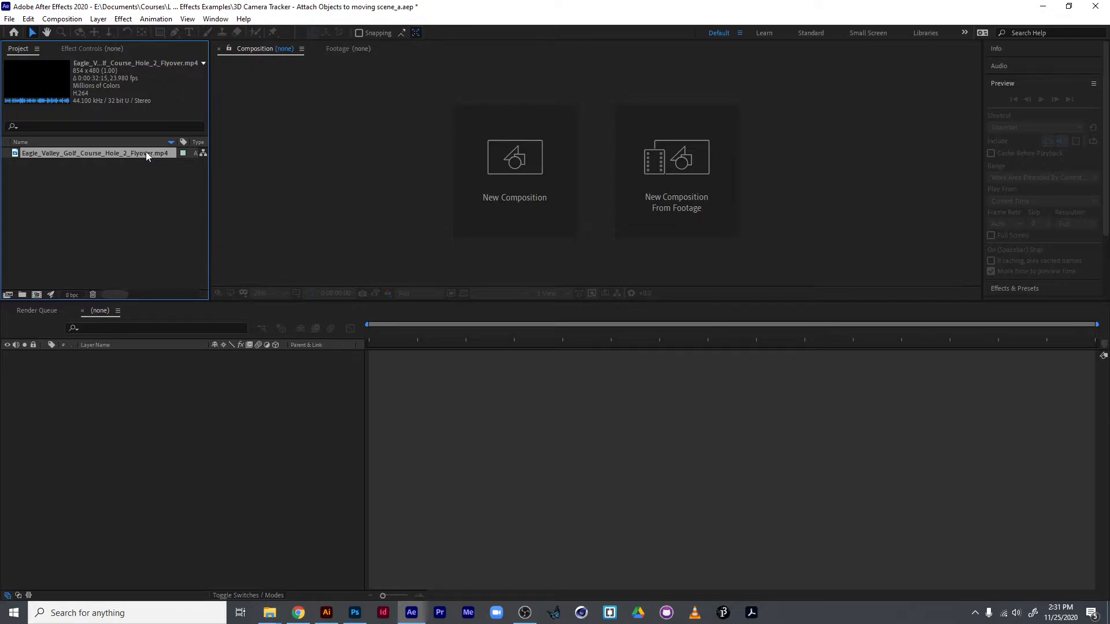
drag(146, 151, 32, 296)
click(391, 331)
drag(395, 331, 348, 343)
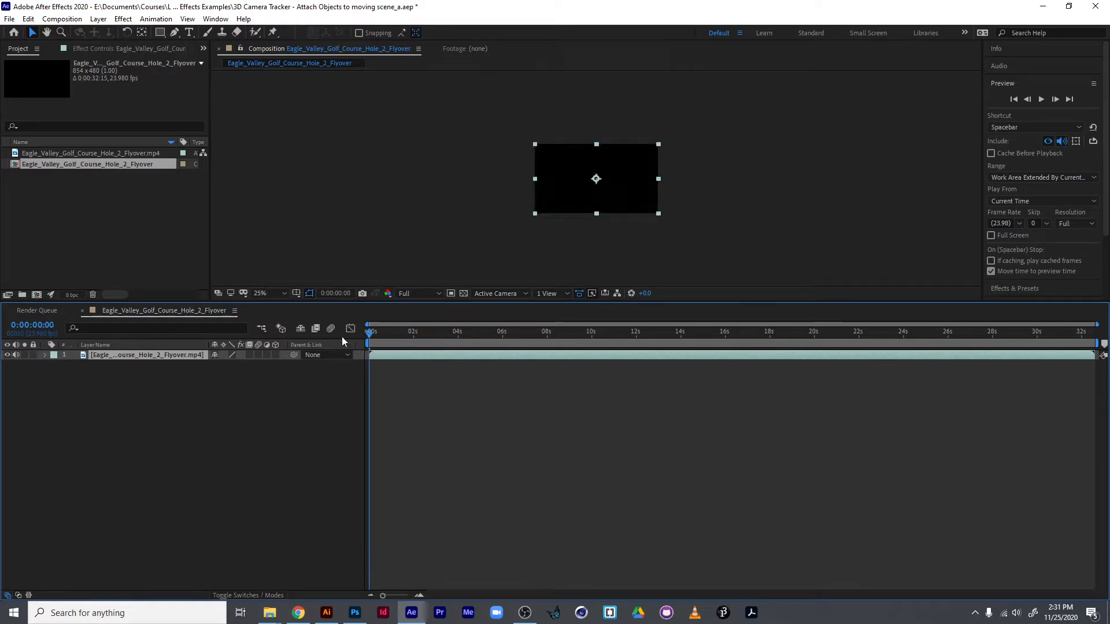
key(ctrl+z)
- Trim the flyover footage with its in point at 0:00:04:00 and its out point at 0:00:29:22
click(113, 154)
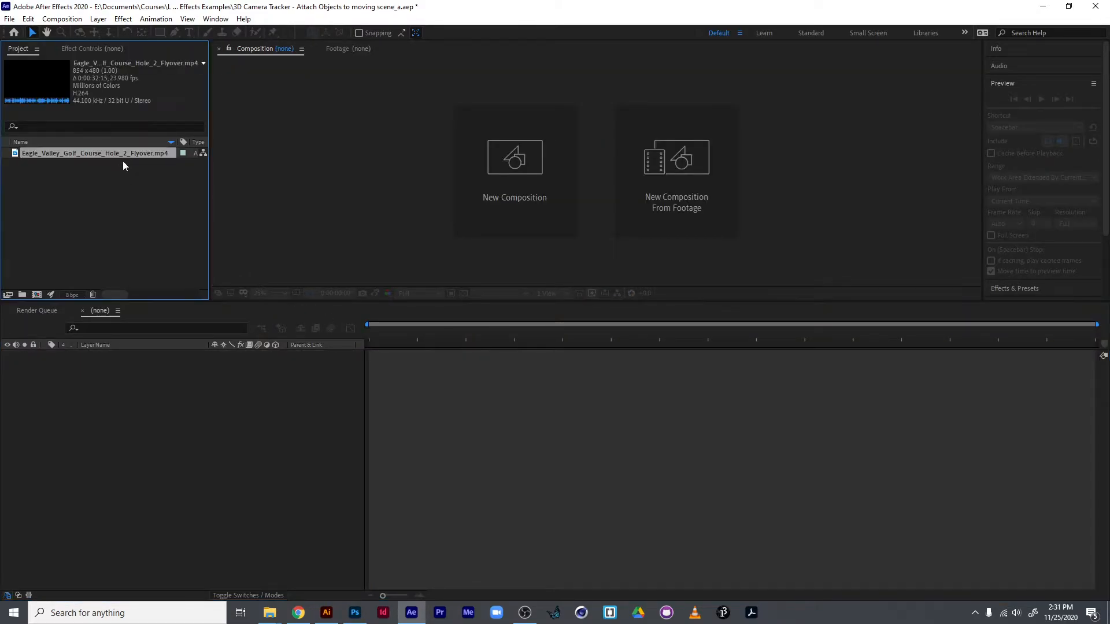
double_click(129, 154)
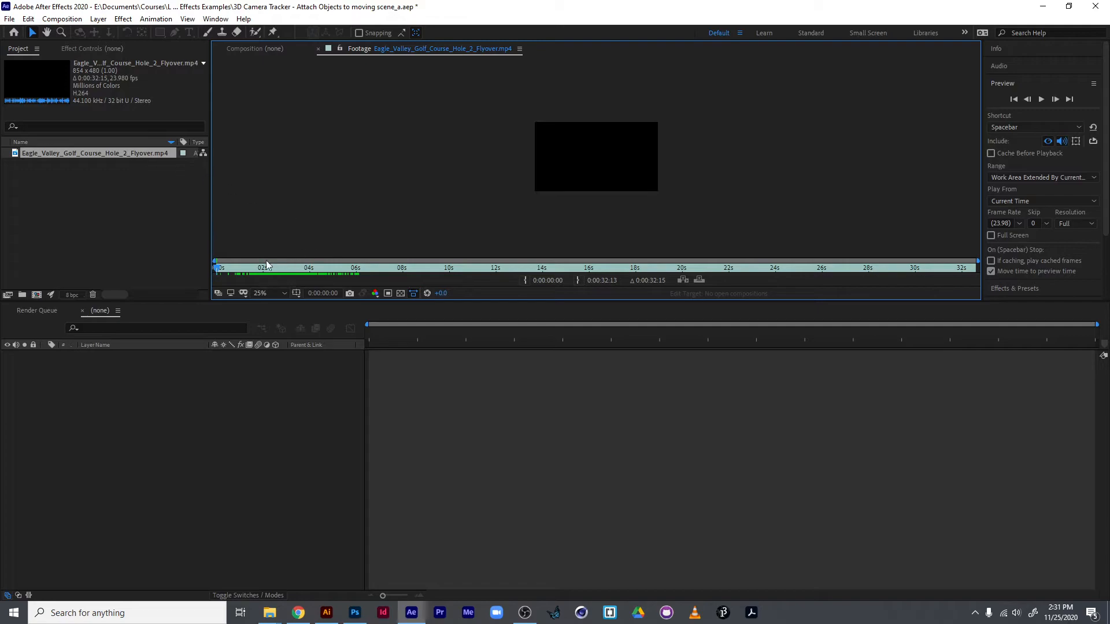
drag(221, 265, 313, 293)
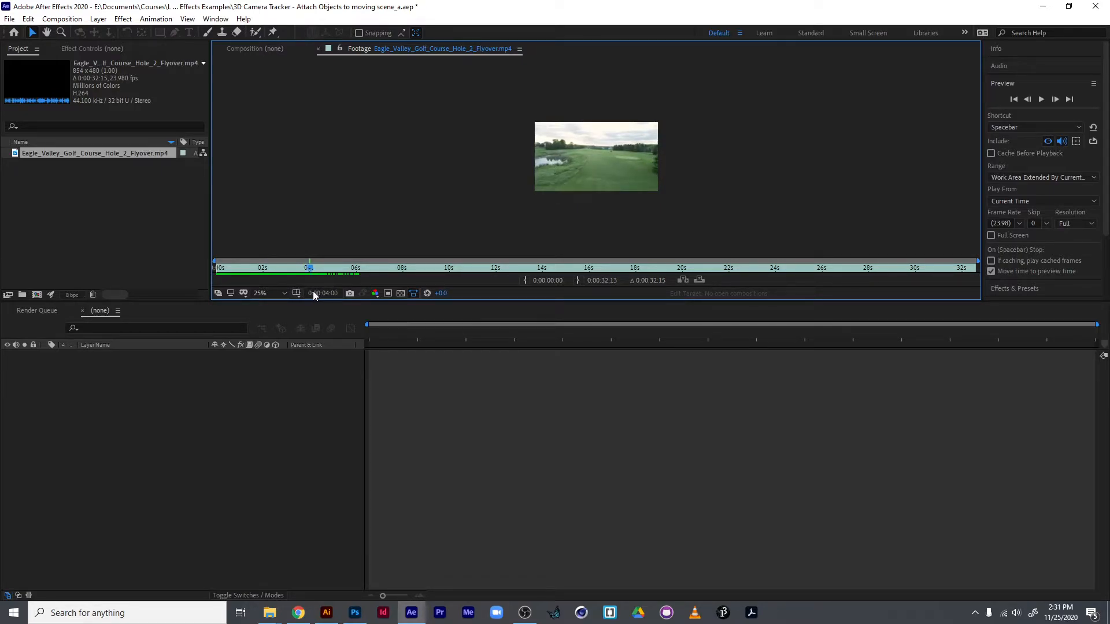
click(525, 281)
drag(310, 269, 917, 279)
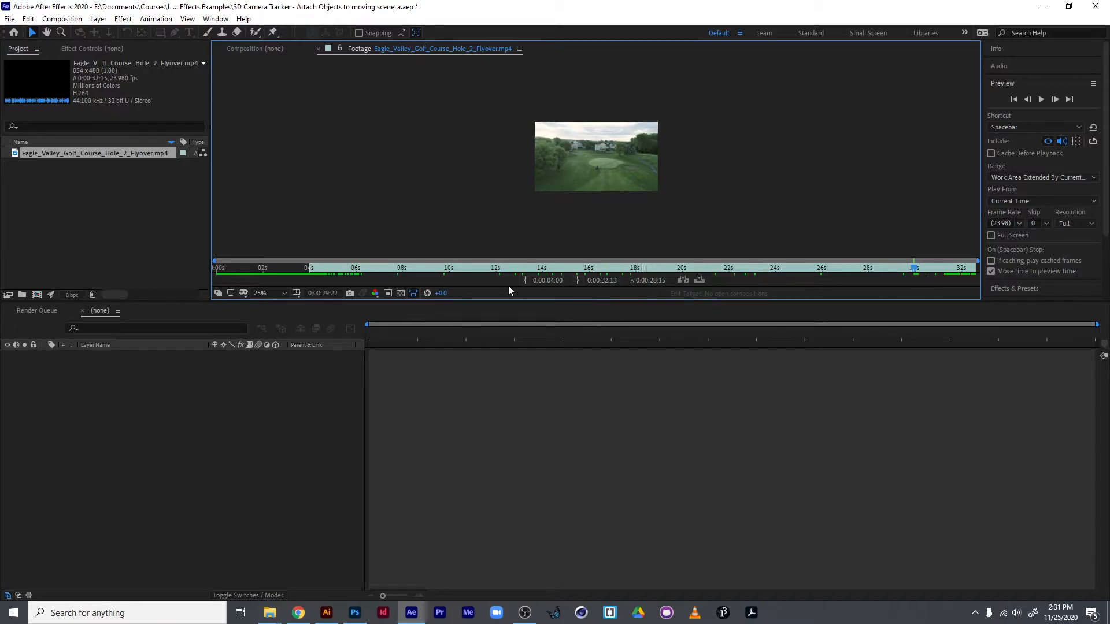
click(577, 279)
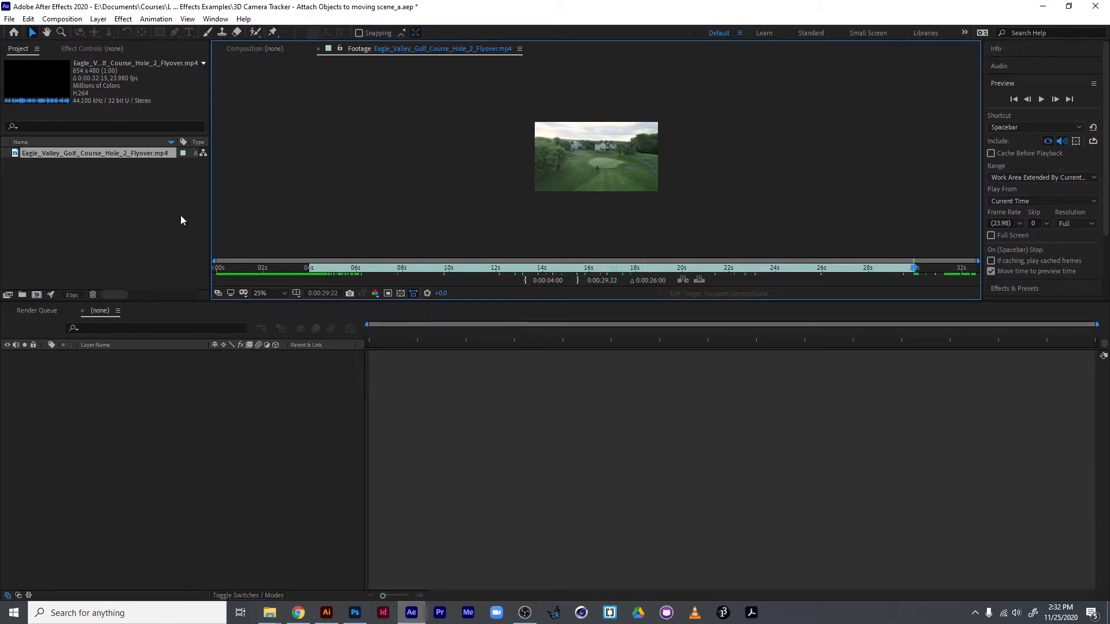
- Create a new composition from the trimmed flyover footage
drag(50, 148, 36, 293)
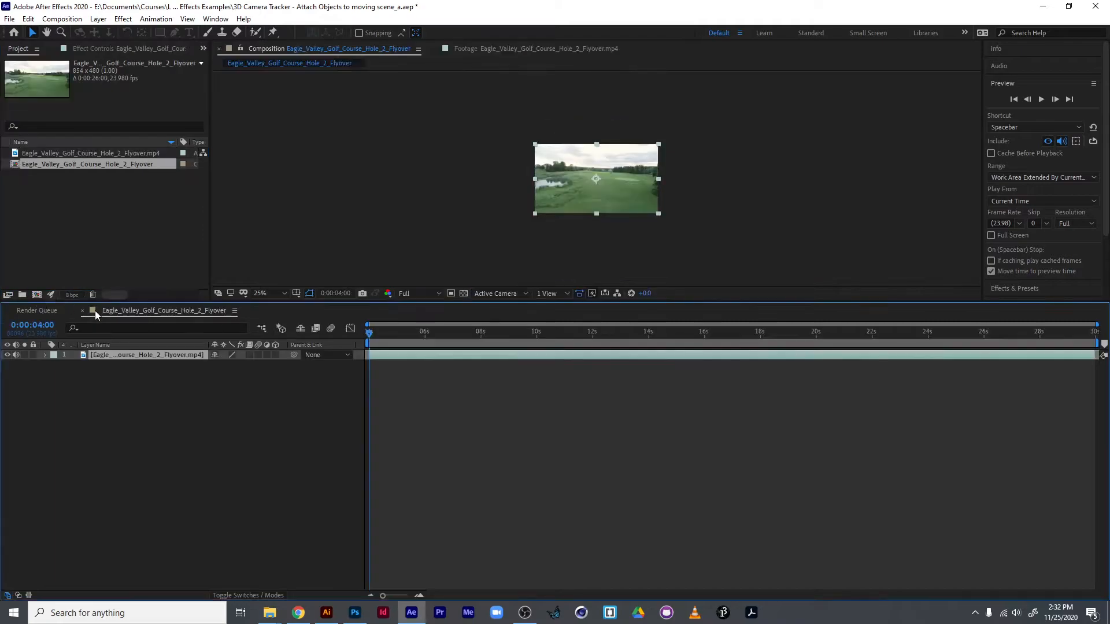
drag(376, 336, 317, 363)
key(period)
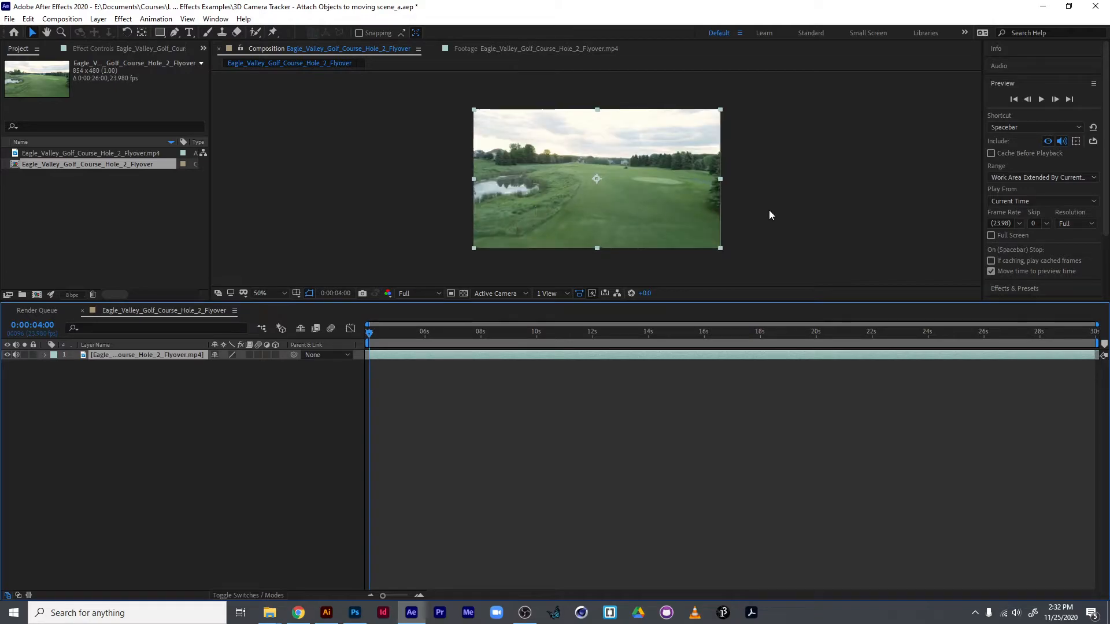
- Run Track Camera on the flyover layer and expand the 3D Camera Tracker's Advanced settings
click(1020, 117)
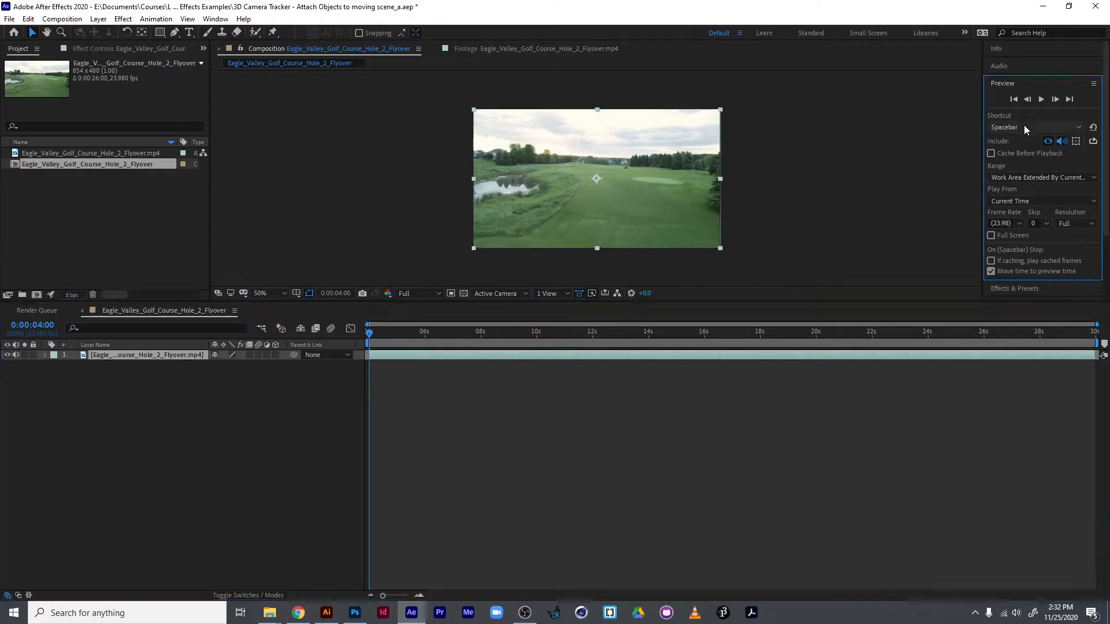
click(1006, 87)
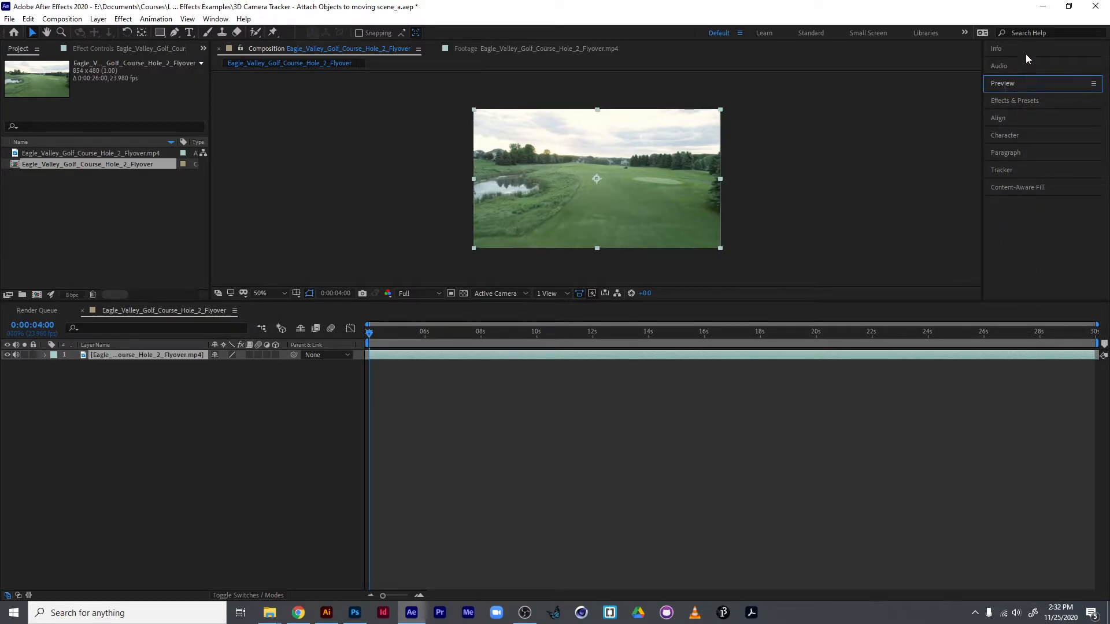
click(1000, 170)
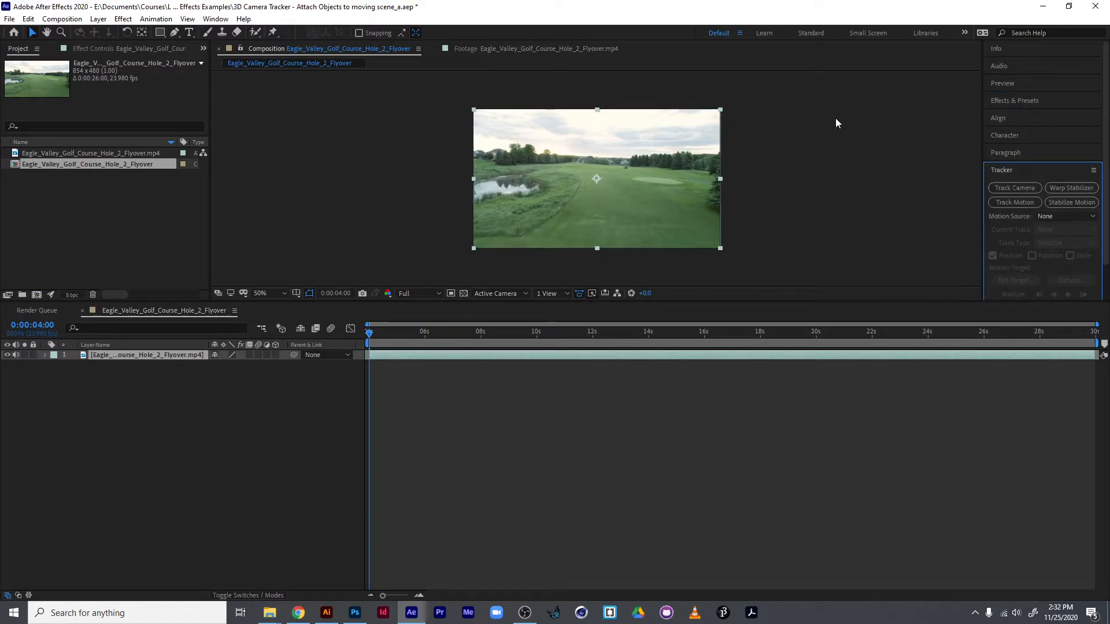
click(216, 19)
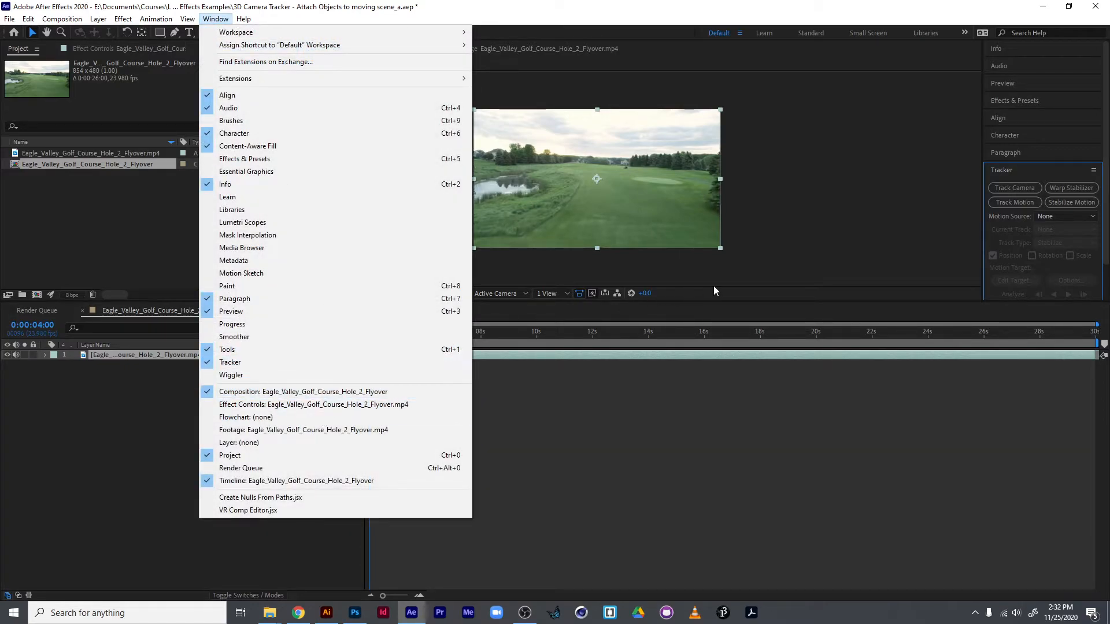
click(799, 263)
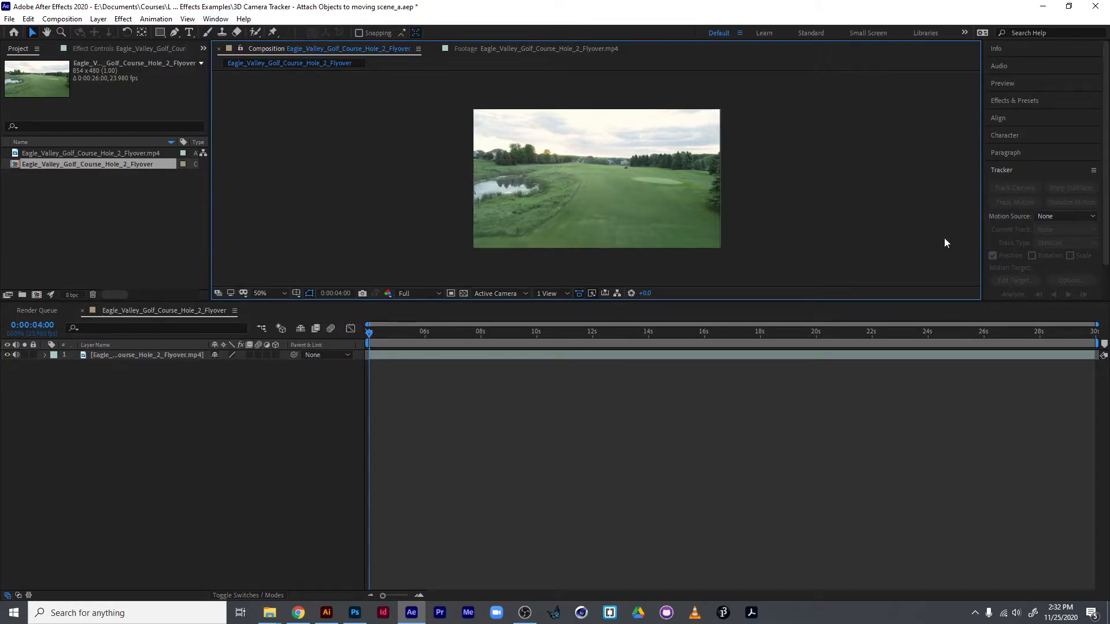
click(568, 185)
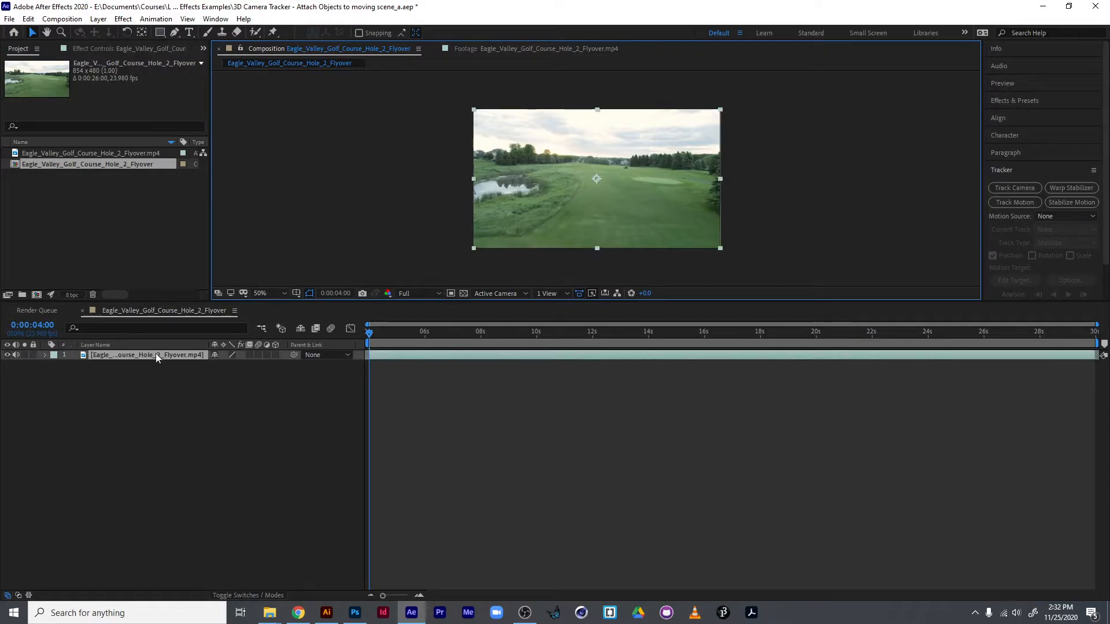
click(1018, 187)
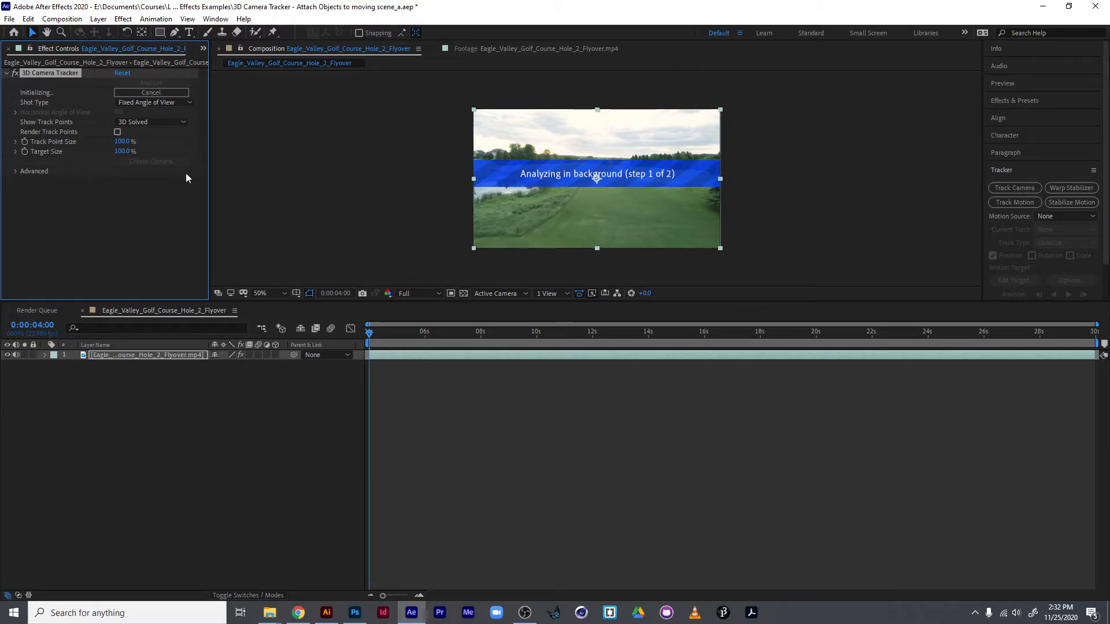
click(16, 171)
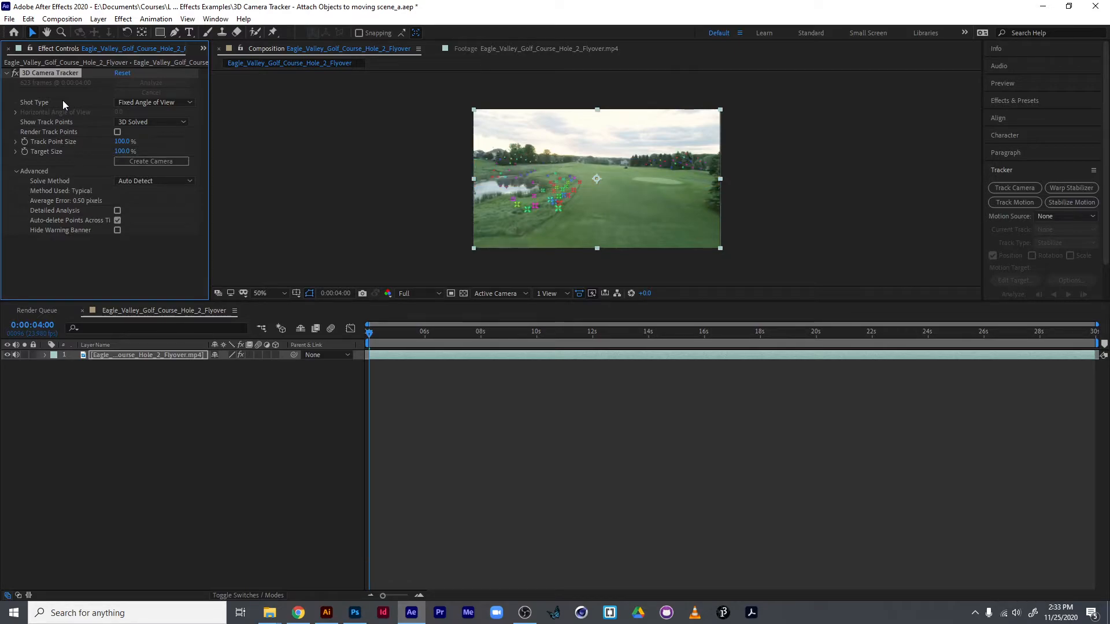
- Examine the solved 3D track points at different times through the first half of the flyover
scroll(558, 186, up, 3)
scroll(555, 190, down, 1)
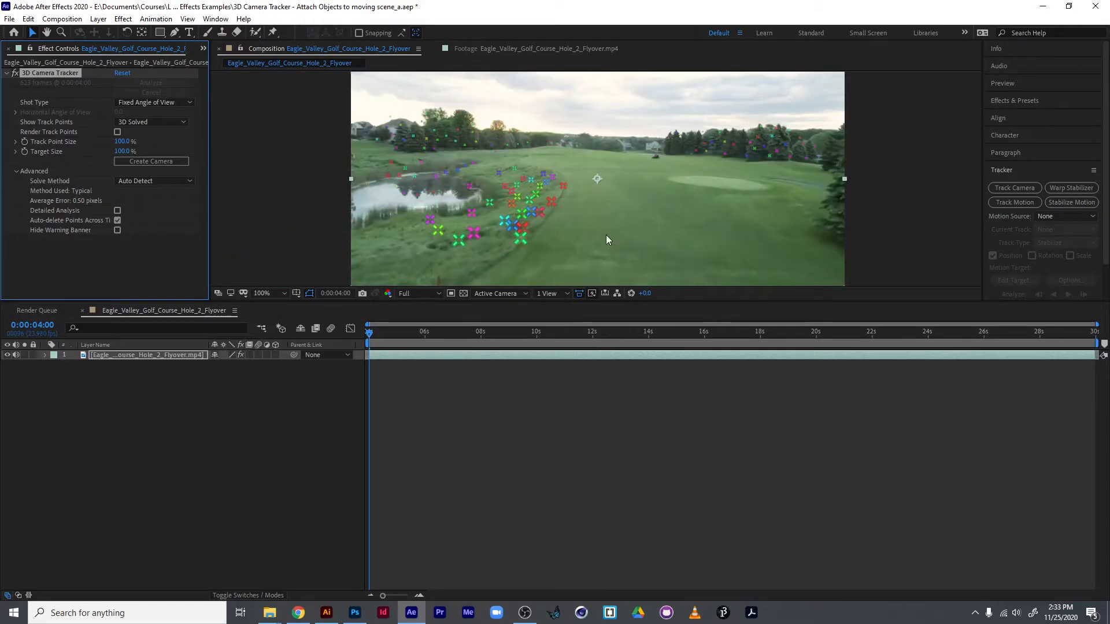
drag(377, 331, 507, 351)
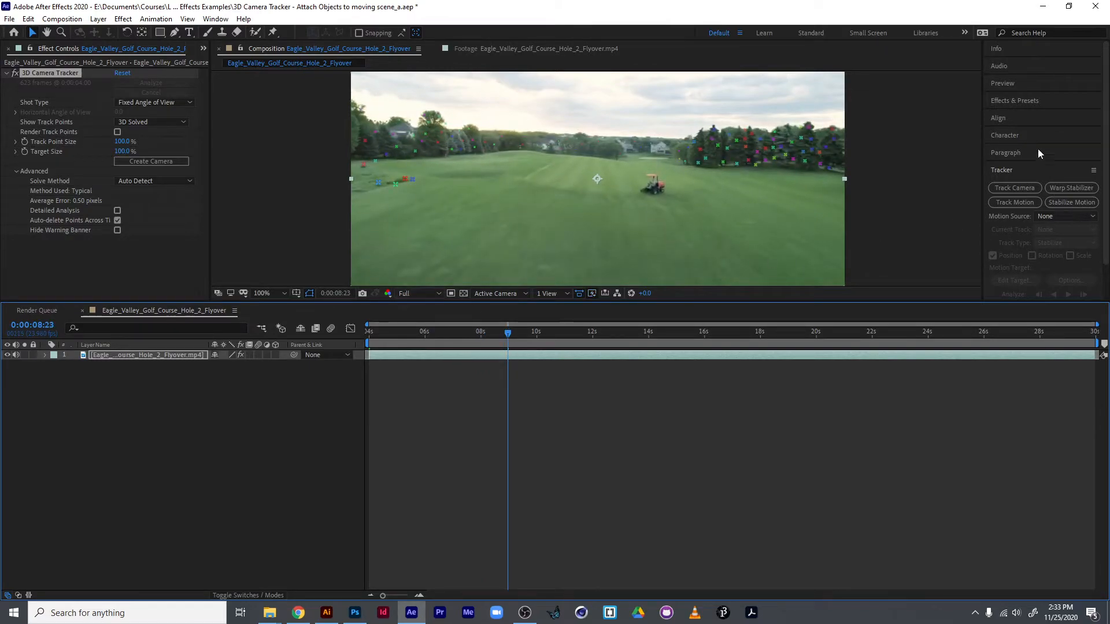
click(1029, 100)
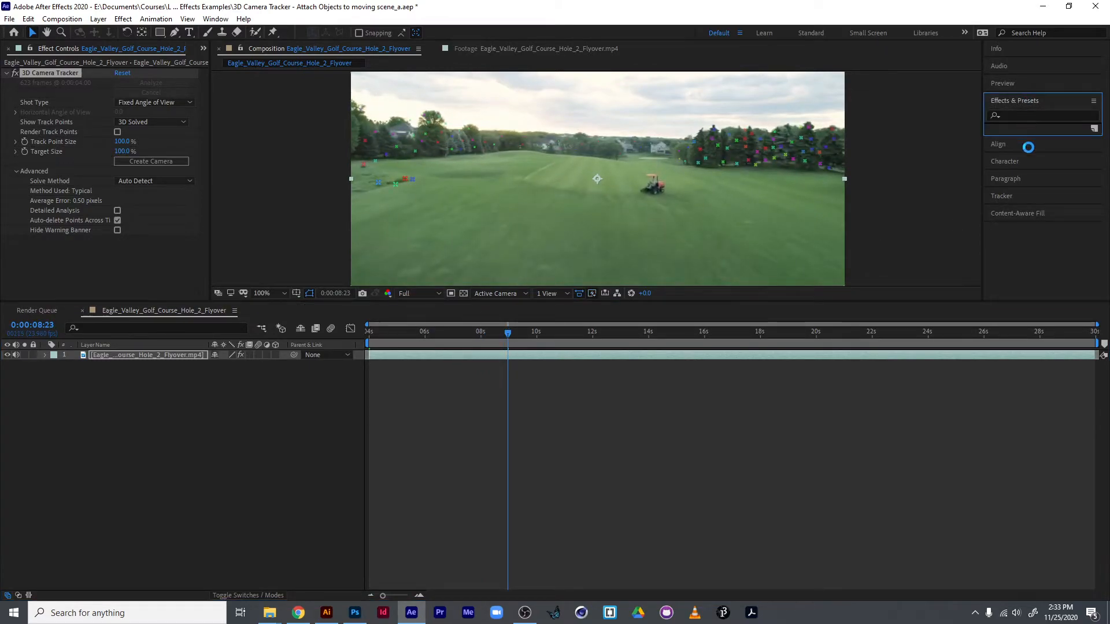
click(1028, 82)
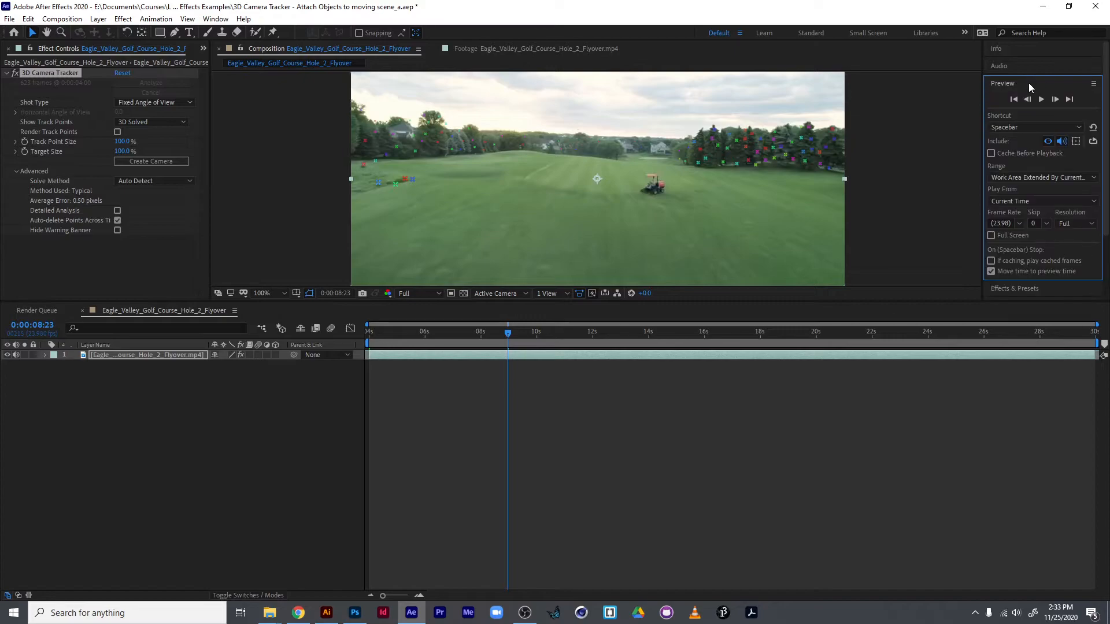
drag(500, 334, 633, 339)
click(112, 271)
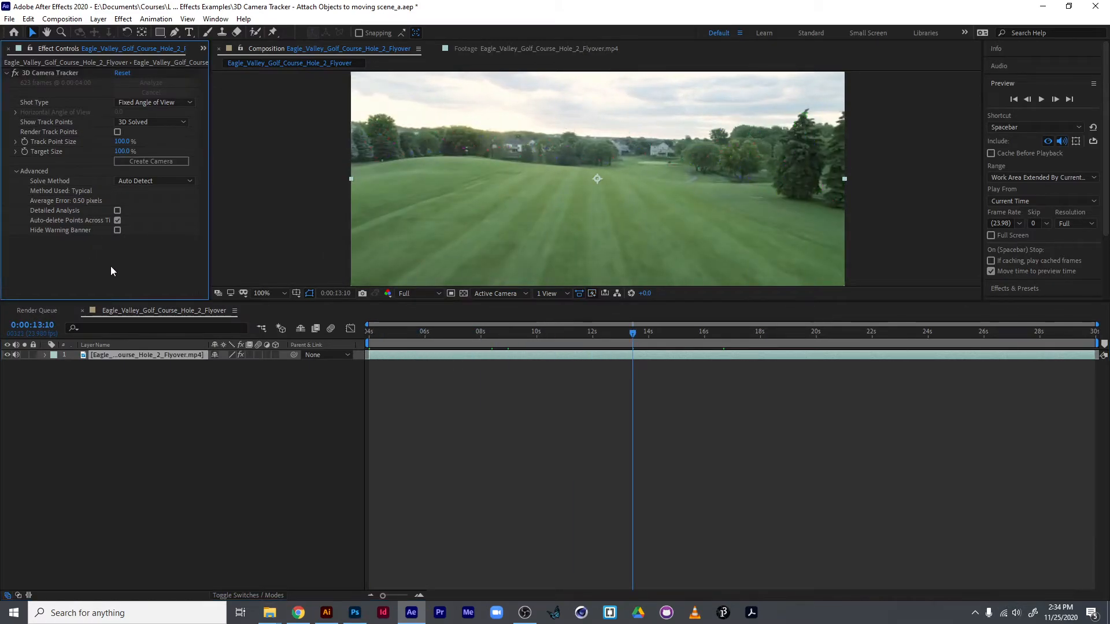
- At 0:00:29:22, target the track points on the house behind the green and create a text layer and camera from them
drag(367, 333, 1101, 385)
click(62, 73)
click(615, 132)
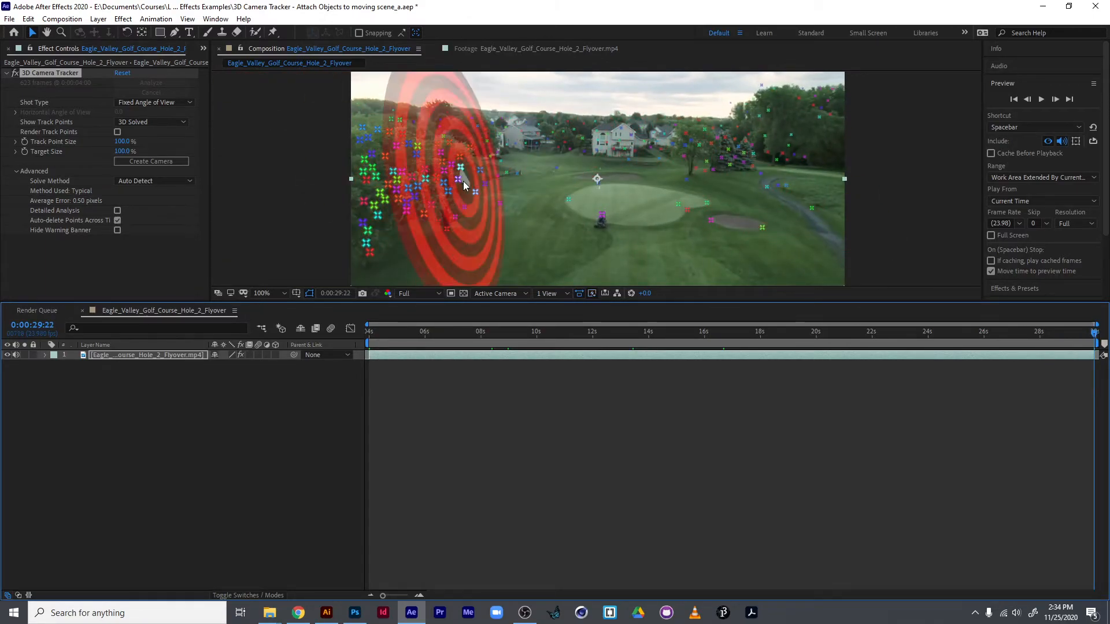
click(623, 137)
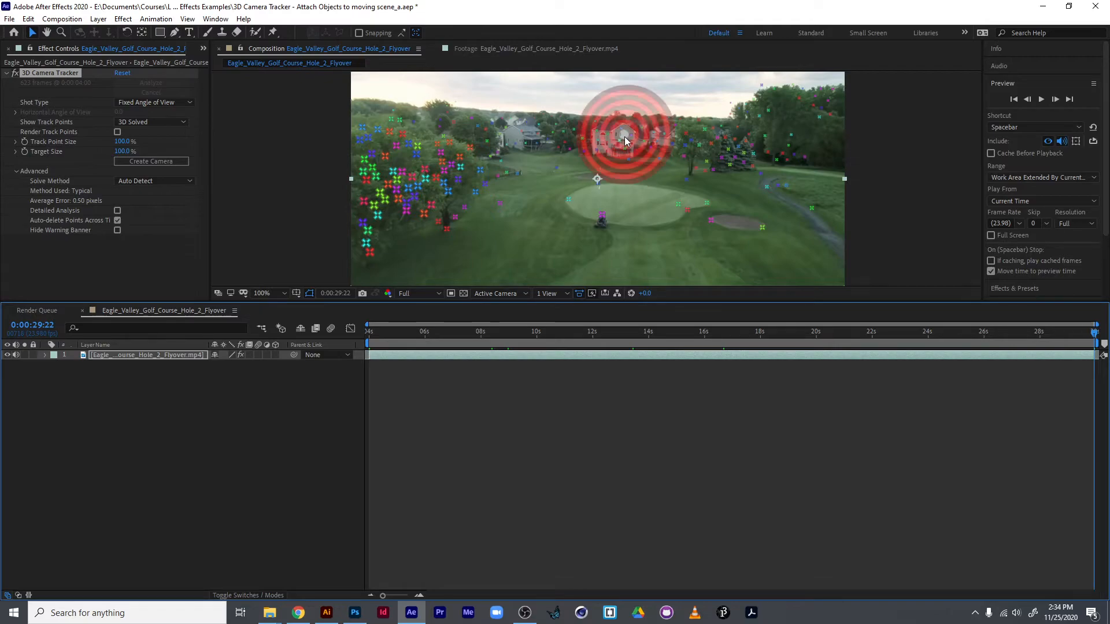
click(717, 153)
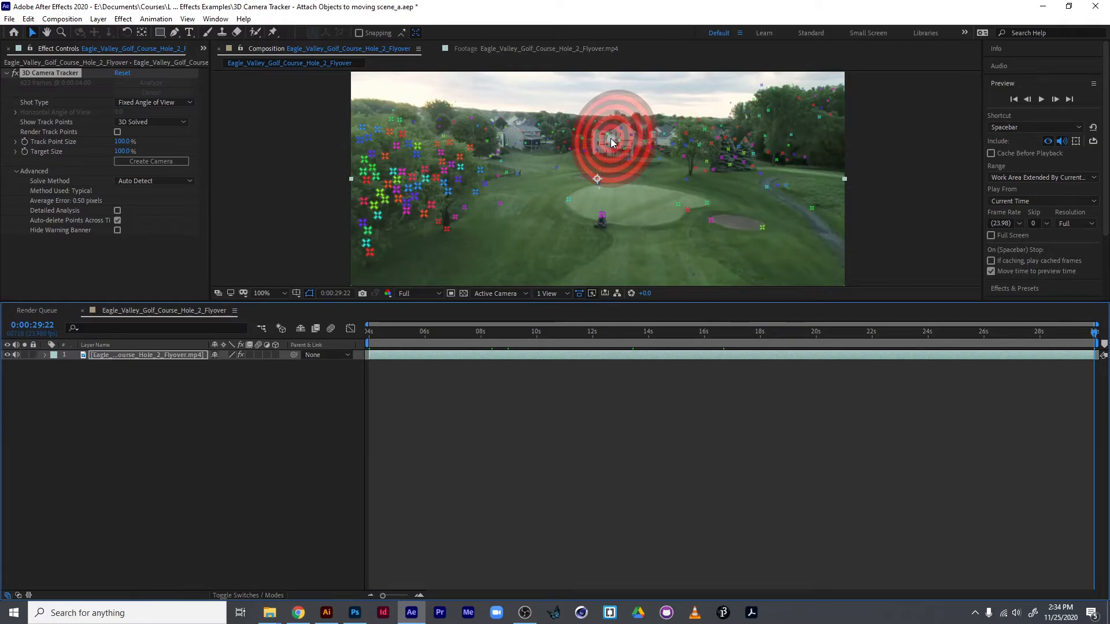
right_click(613, 142)
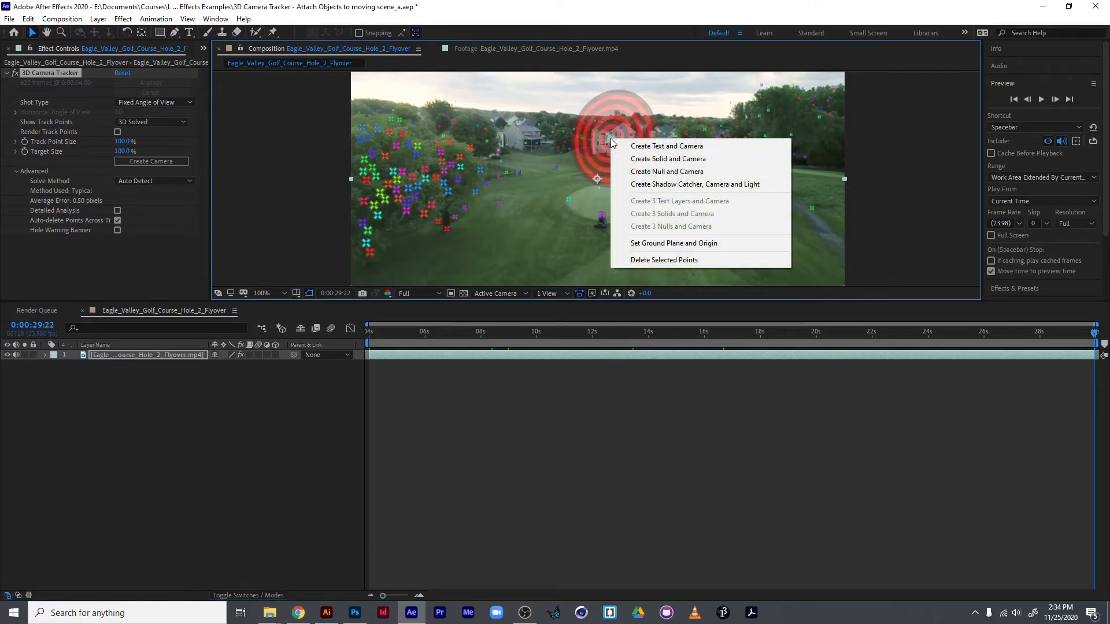
click(680, 150)
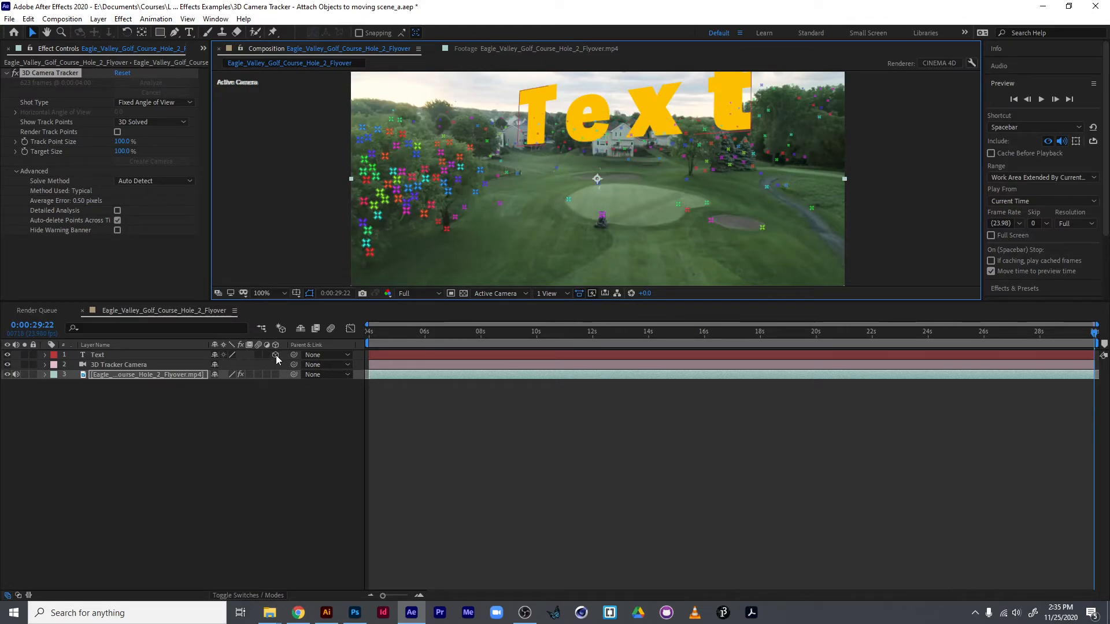
- Rotate the 3D text layer to face the camera and scale it down to 154.4% above the house
click(158, 355)
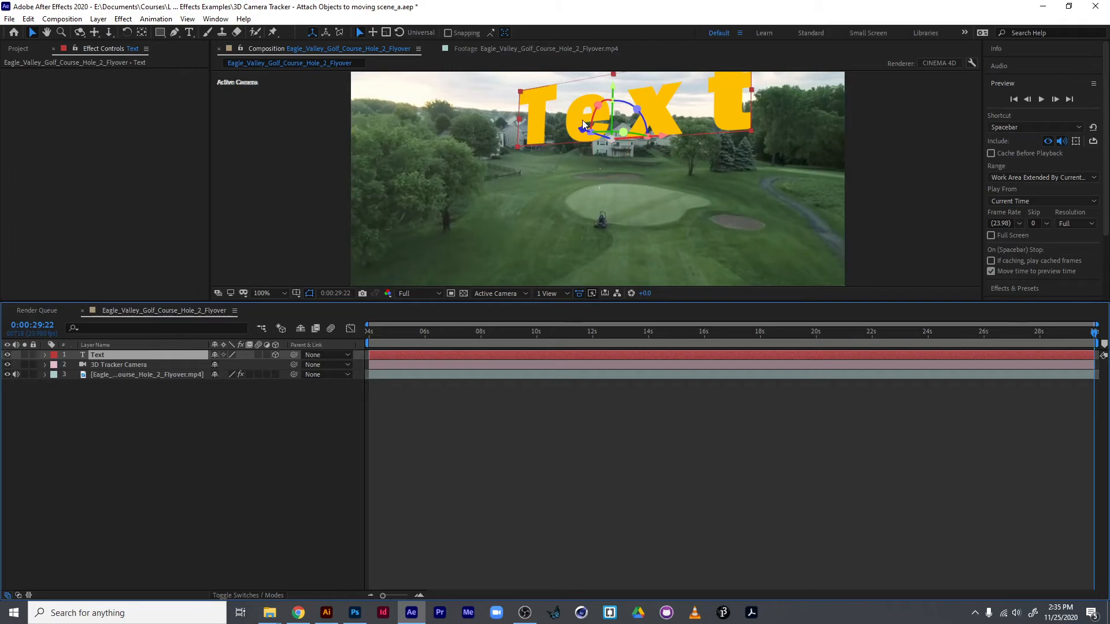
drag(599, 107, 640, 109)
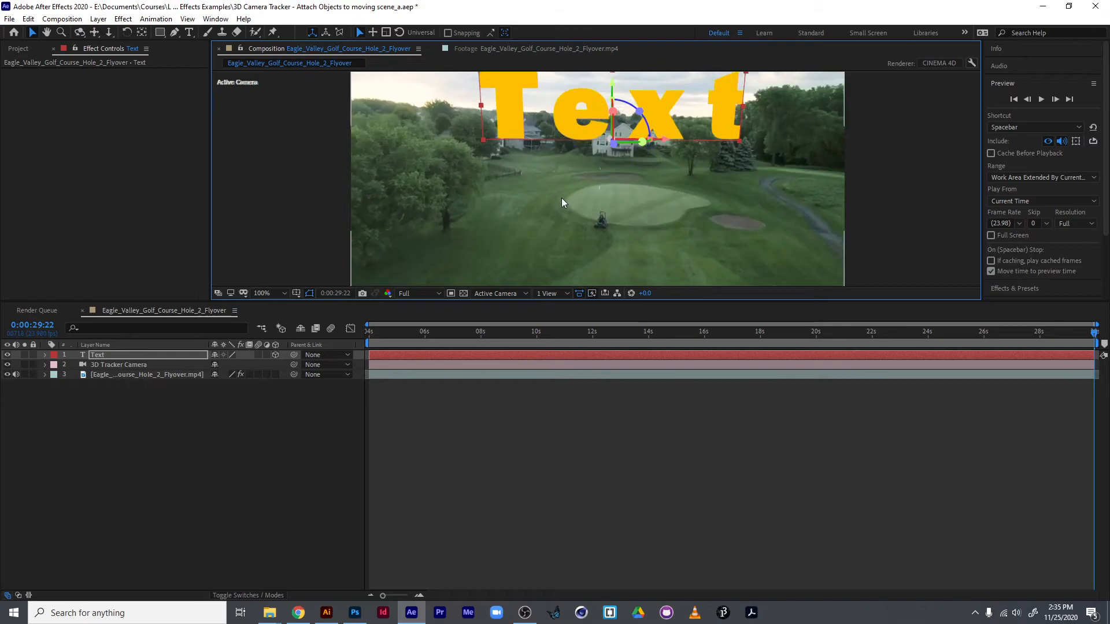
key(s)
drag(229, 365, 71, 371)
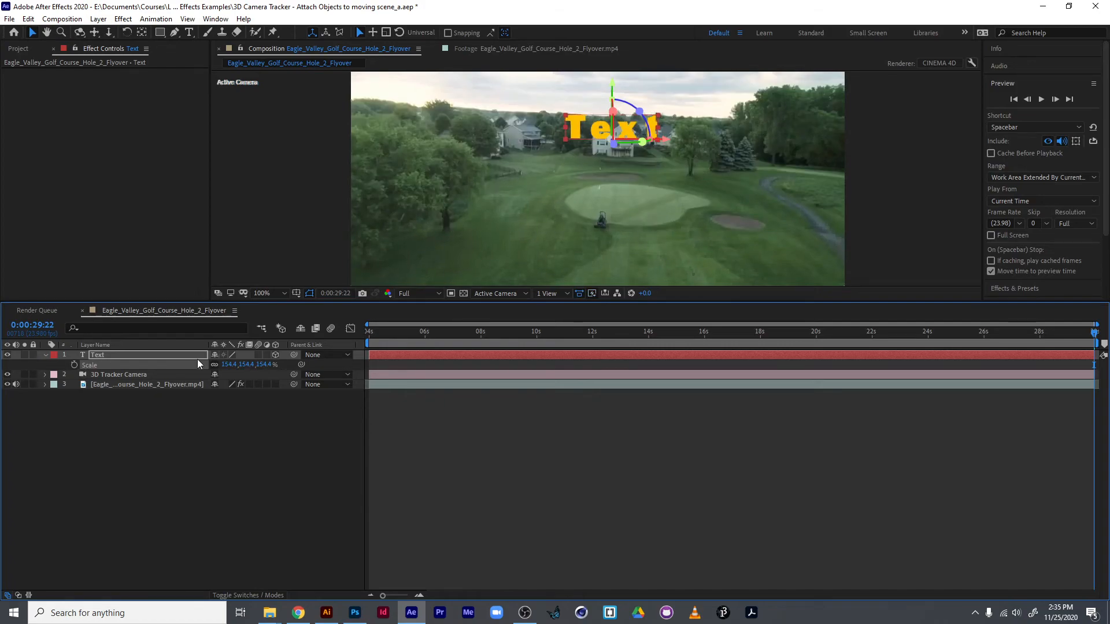
- Change the label's text to "House" and set its Halyard Display font style to Light
double_click(98, 356)
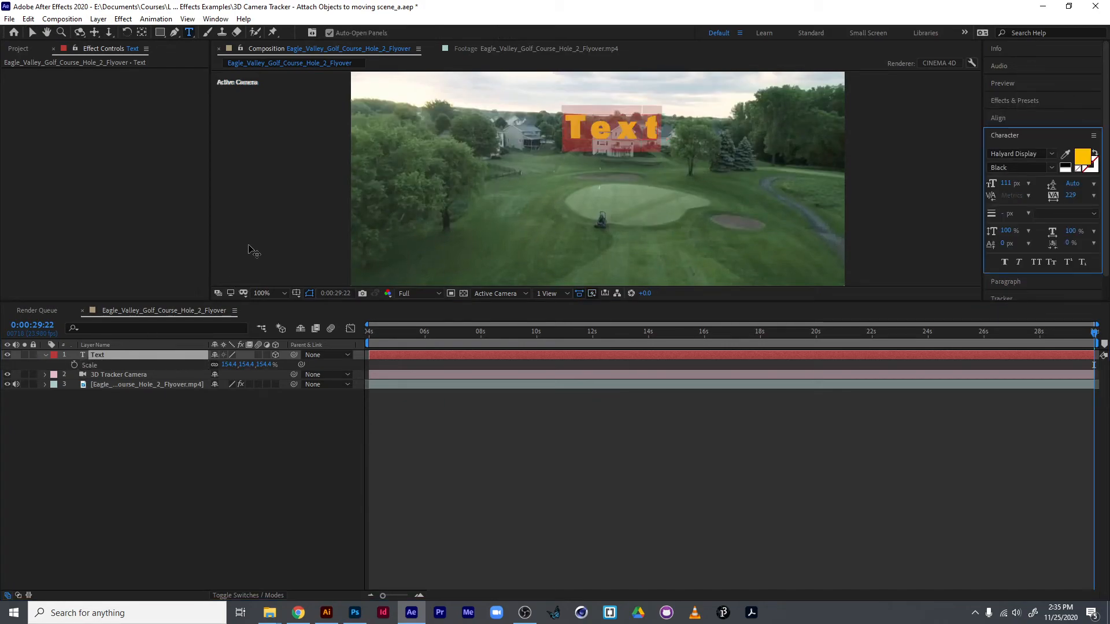
text(House)
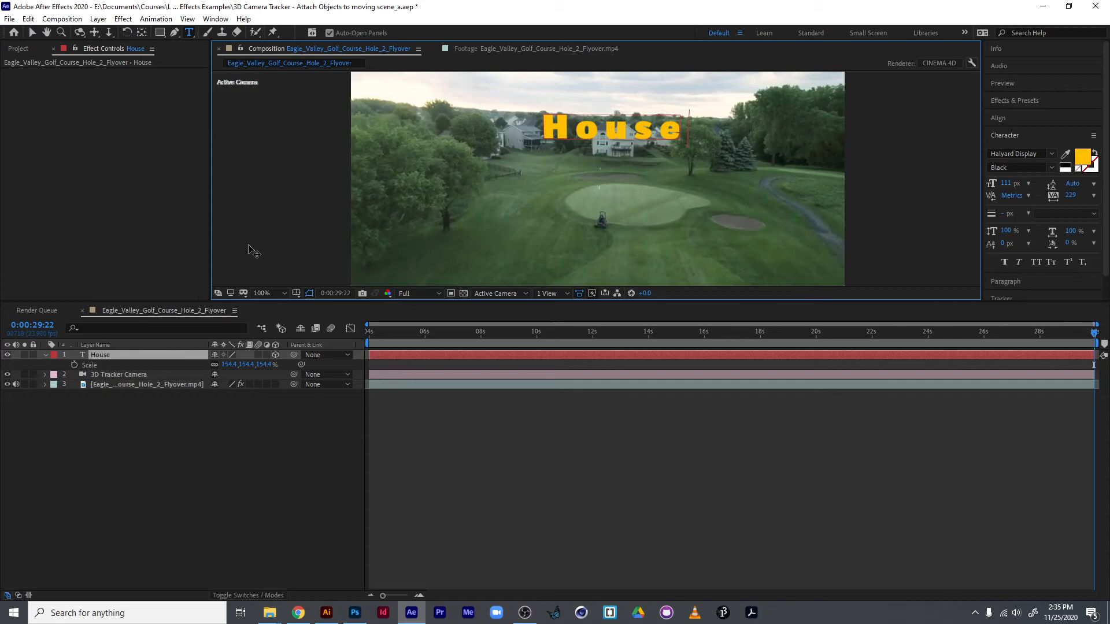
click(1052, 167)
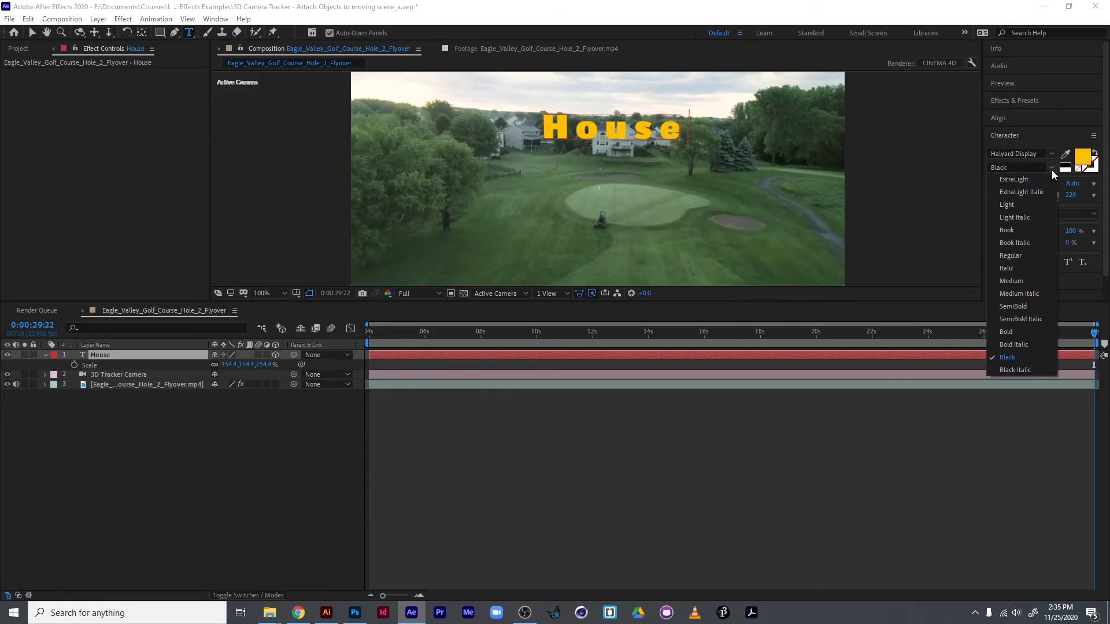
click(1039, 204)
double_click(622, 135)
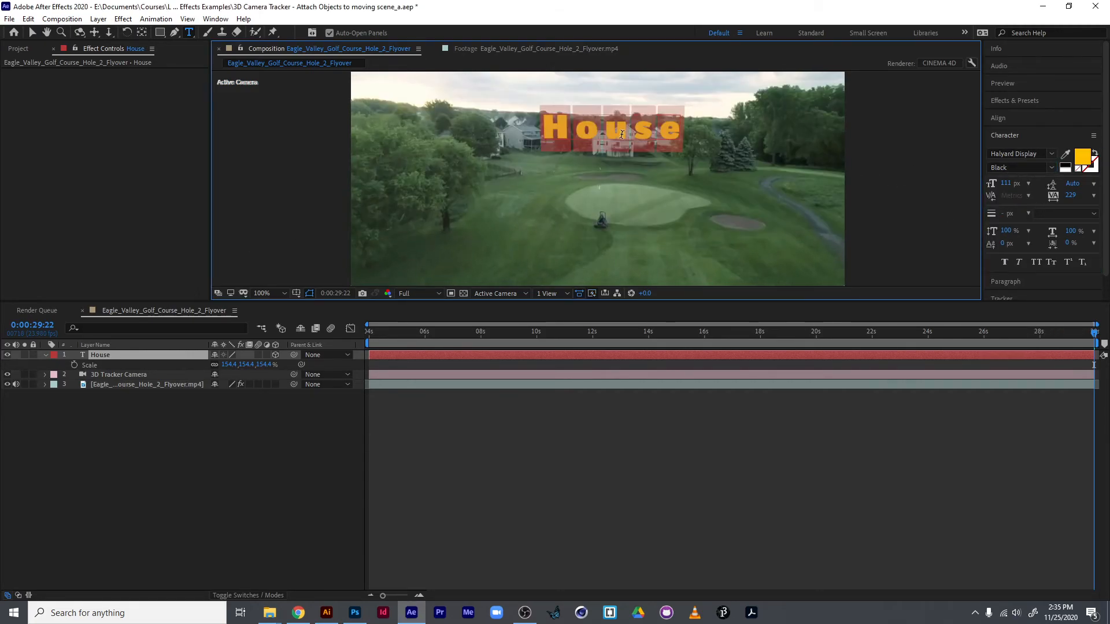
click(1052, 168)
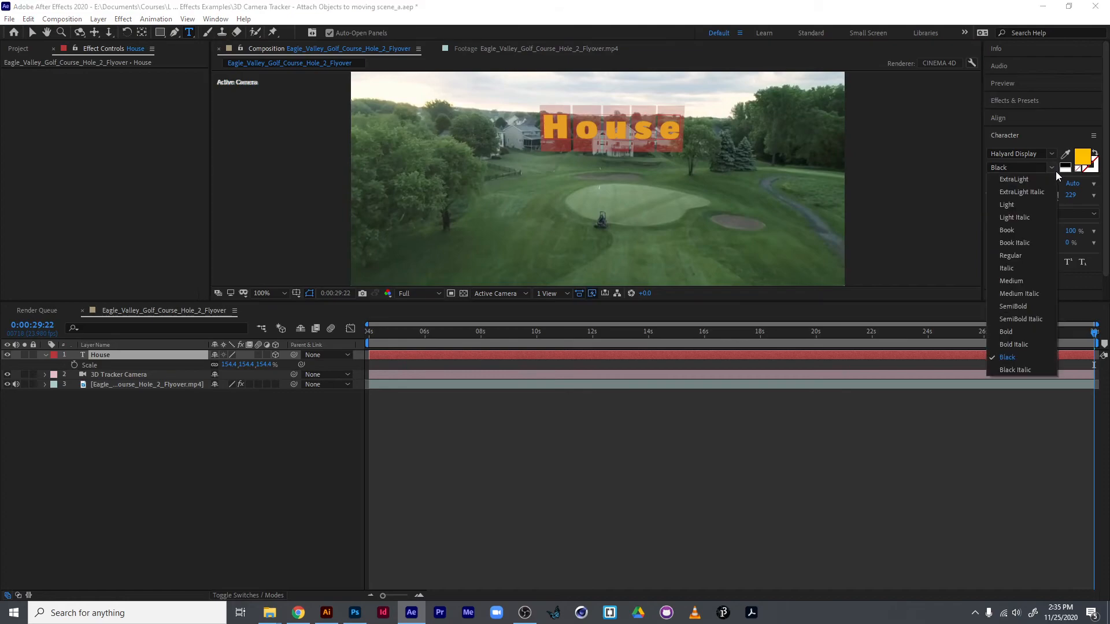
click(1021, 207)
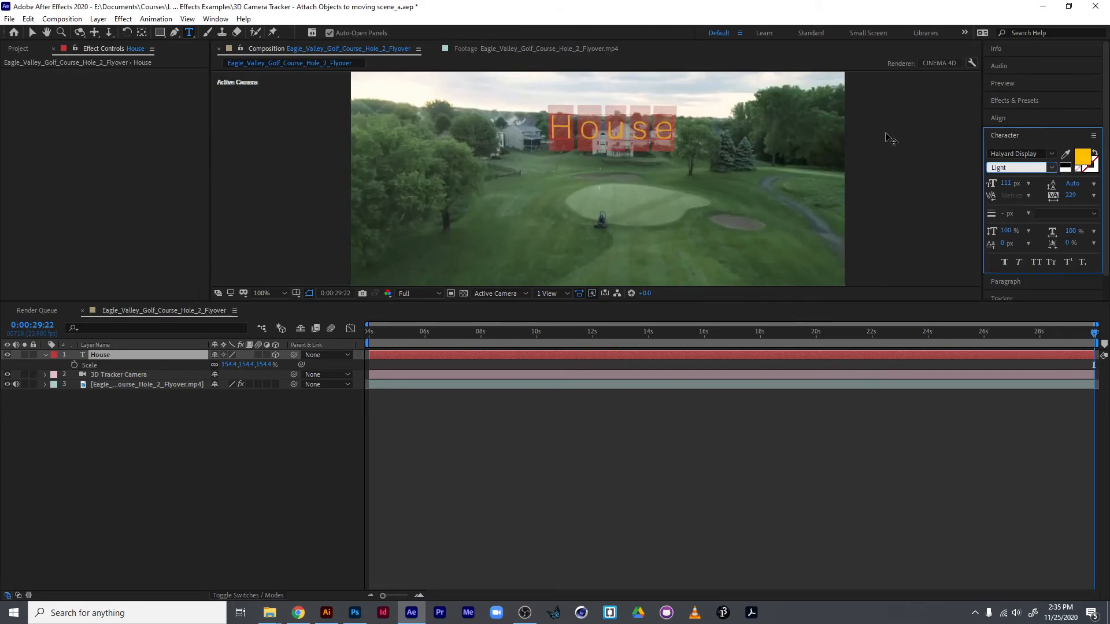
click(355, 444)
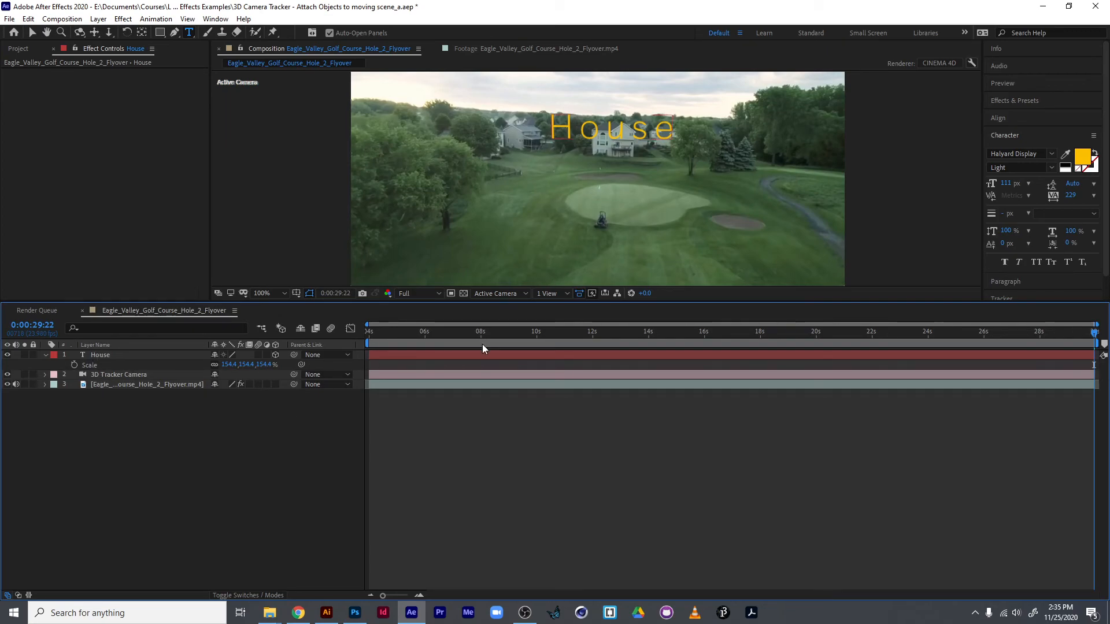
mouse_move(1090, 334)
mouse_down()
mouse_move(656, 345)
mouse_move(323, 330)
mouse_move(525, 361)
mouse_move(731, 356)
mouse_move(778, 334)
mouse_move(1095, 342)
mouse_up()
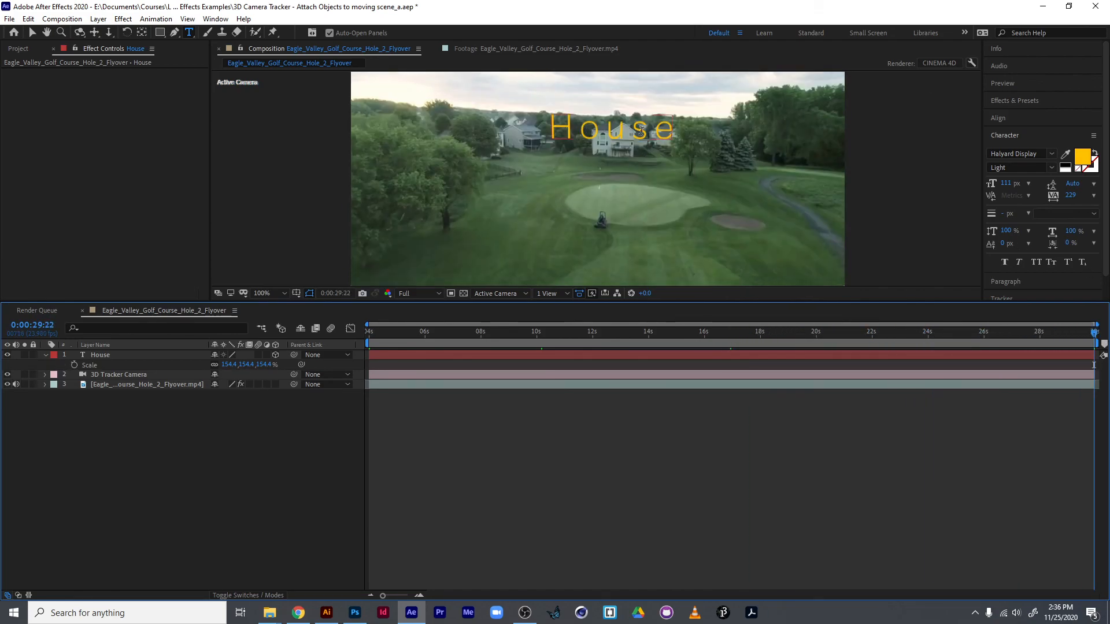